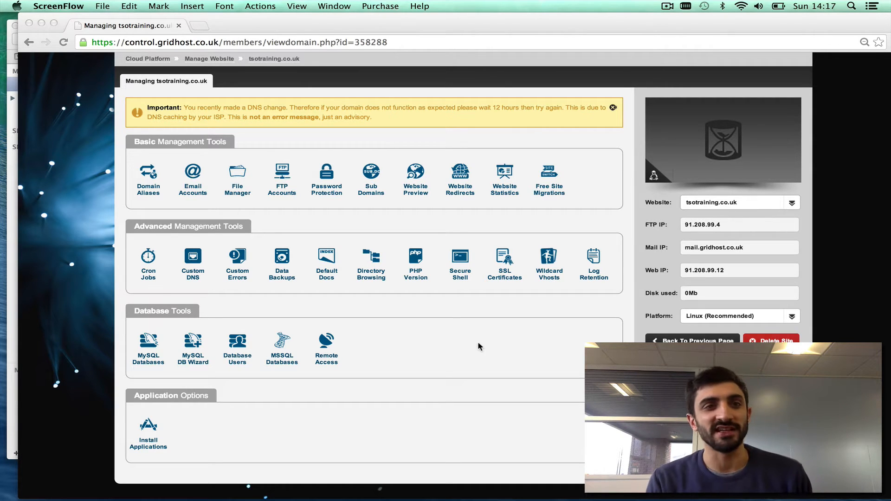
scroll(478, 341, "up", 5)
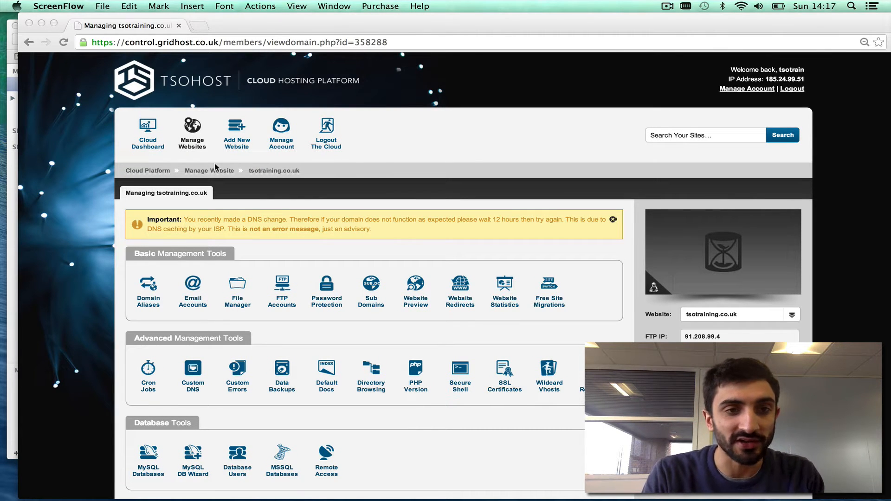
Add ifyghkbwefdiubkje.sdgbsd as a new website on Linux (Recommended) hosting
left_click(236, 136)
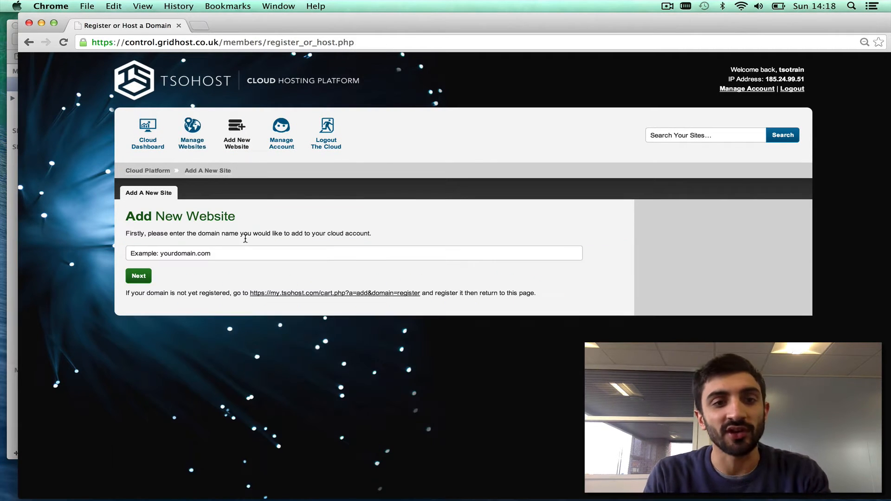
left_click(230, 253)
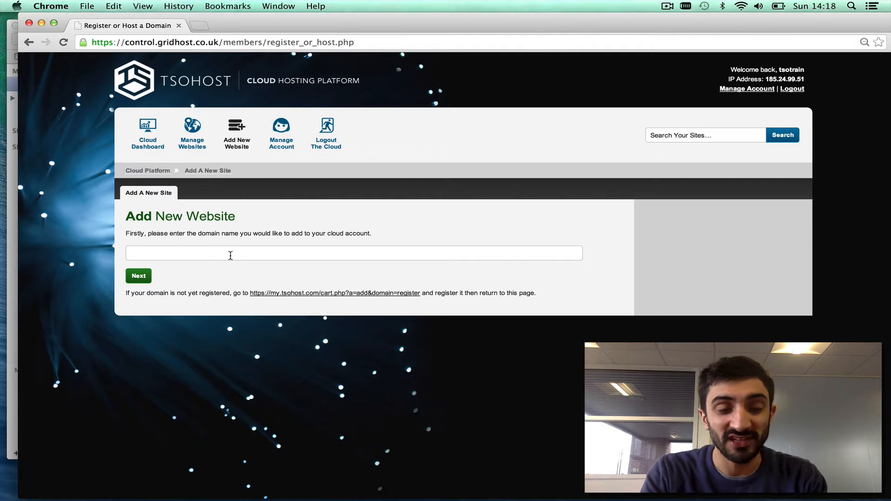
type("UTFJGVHEWFB")
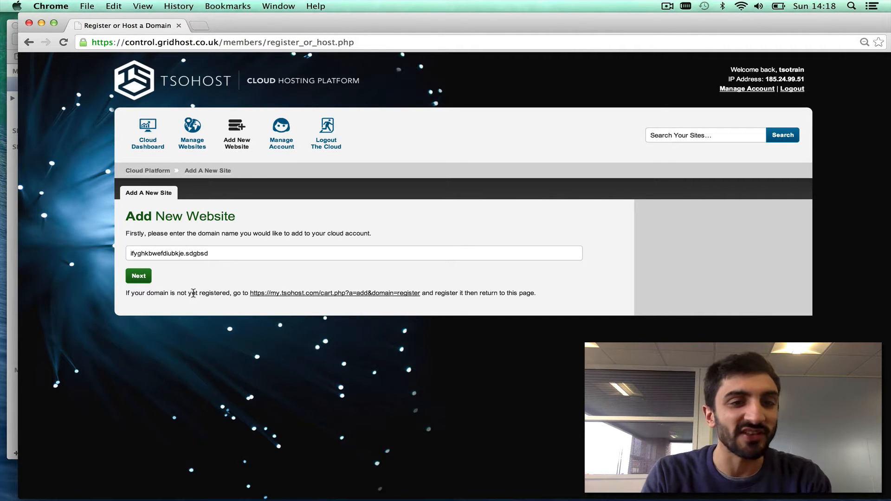
left_click(139, 277)
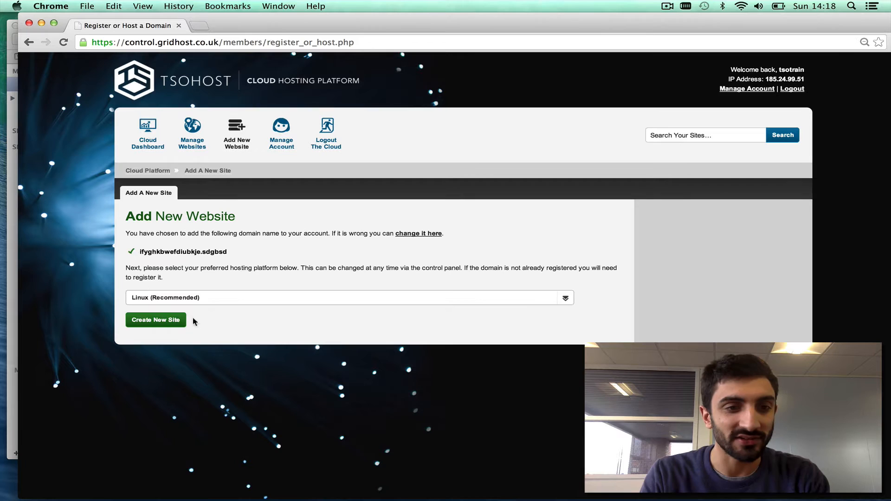
left_click(167, 320)
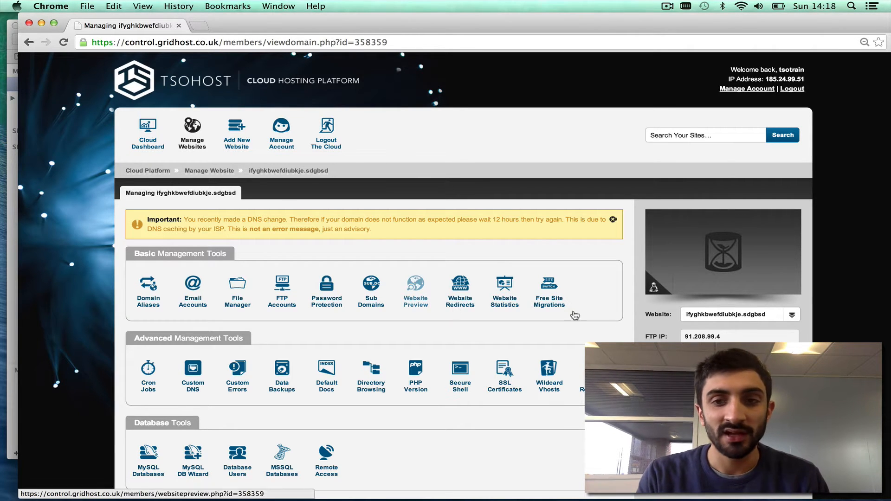
Enable Website Preview for the domain and visit its gridhosted.co.uk preview address
left_click(723, 251)
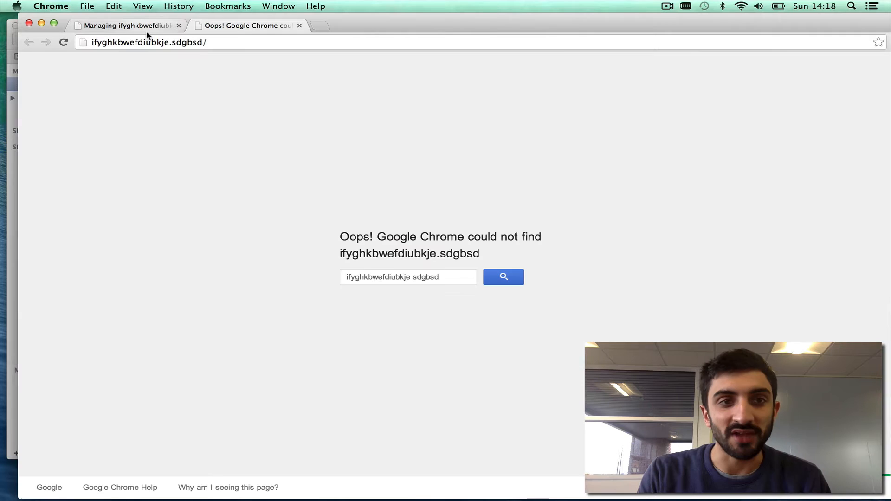
left_click(128, 25)
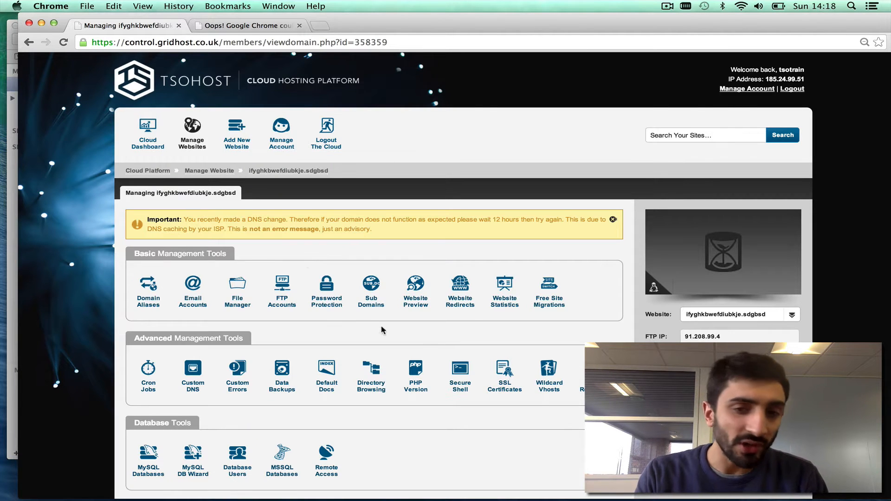
left_click(415, 289)
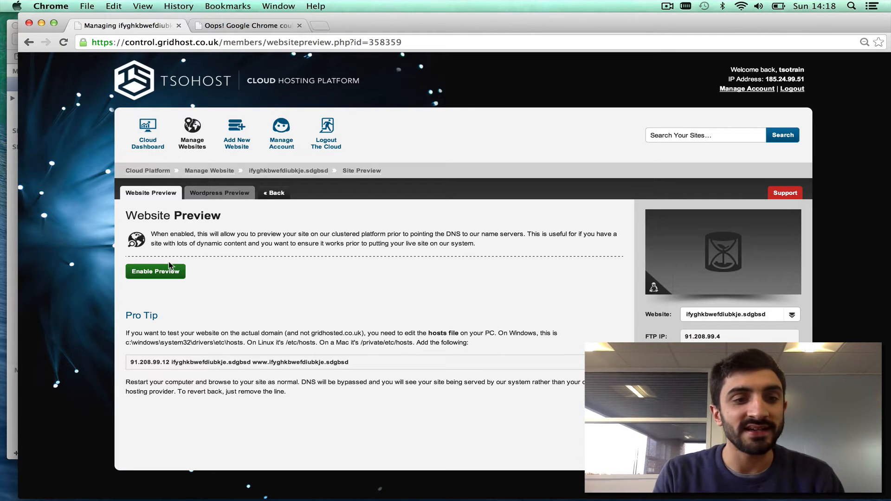
left_click(156, 270)
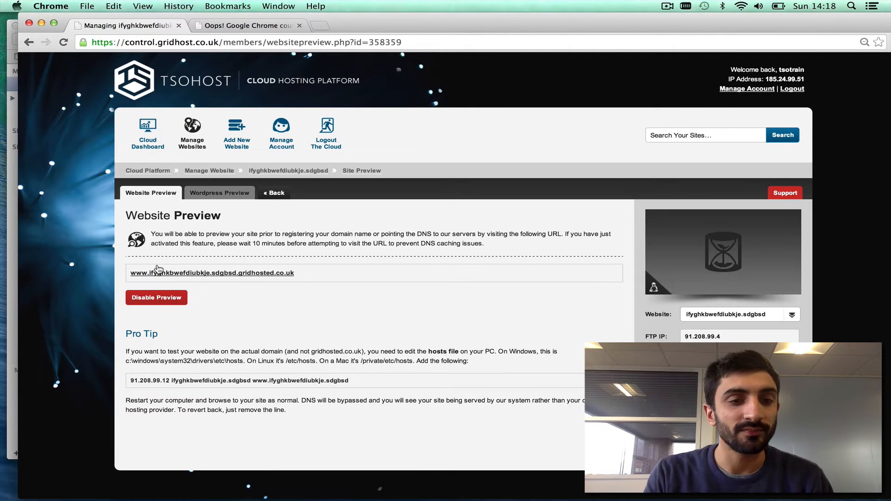
left_click(246, 276)
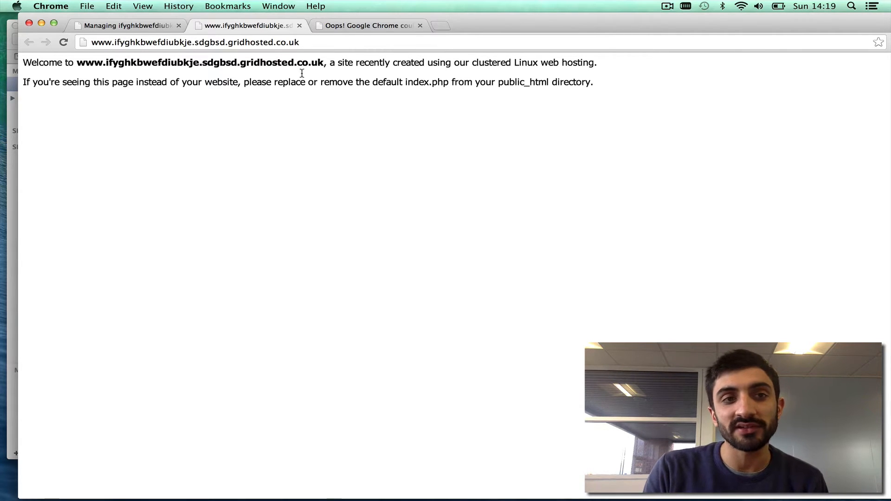
Return to the domain's management page via the Manage Website breadcrumb
left_click(148, 28)
left_click(288, 171)
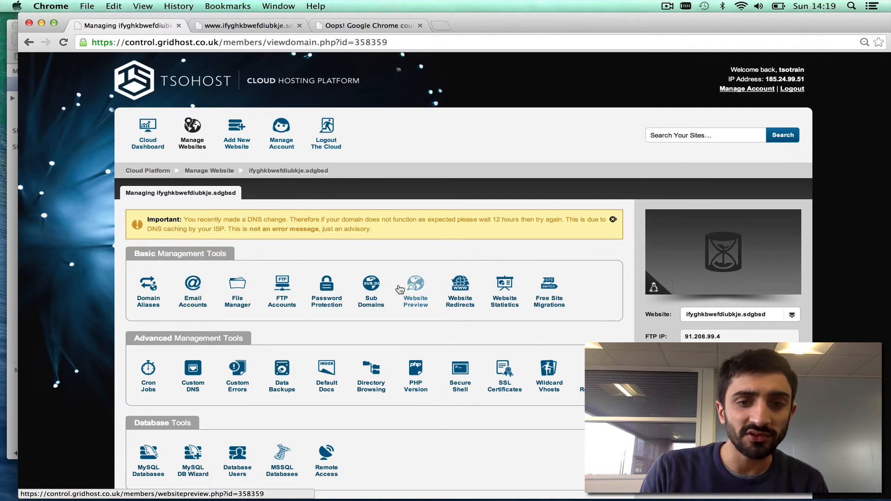
left_click(414, 286)
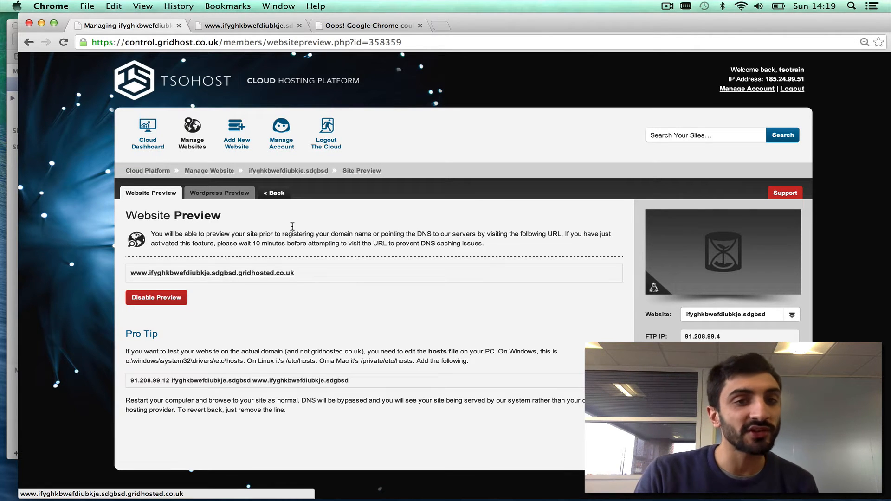
left_click(288, 170)
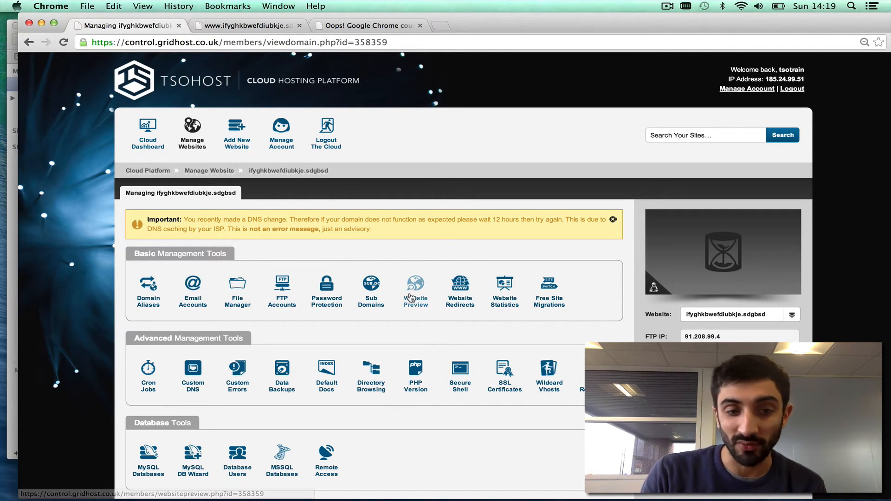
scroll(328, 271, "down", 5)
Install WordPress at path / on the new domain and check the still-unreachable site address
left_click(153, 437)
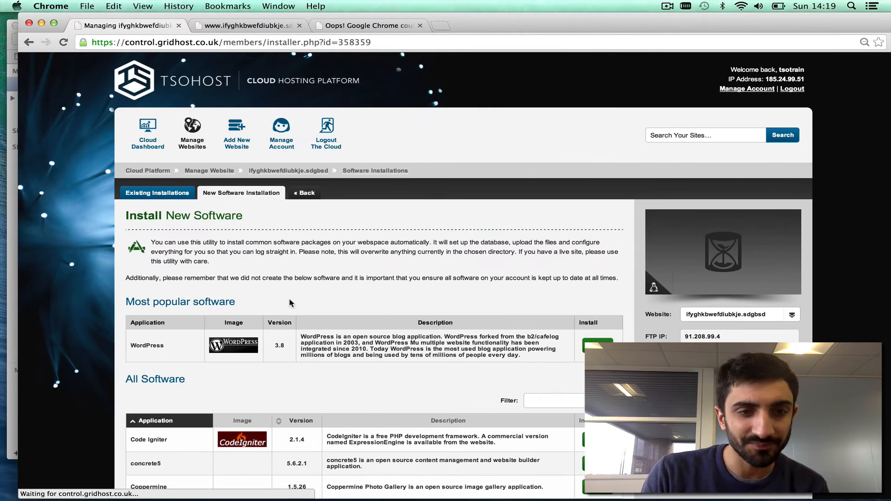
scroll(418, 279, "down", 2)
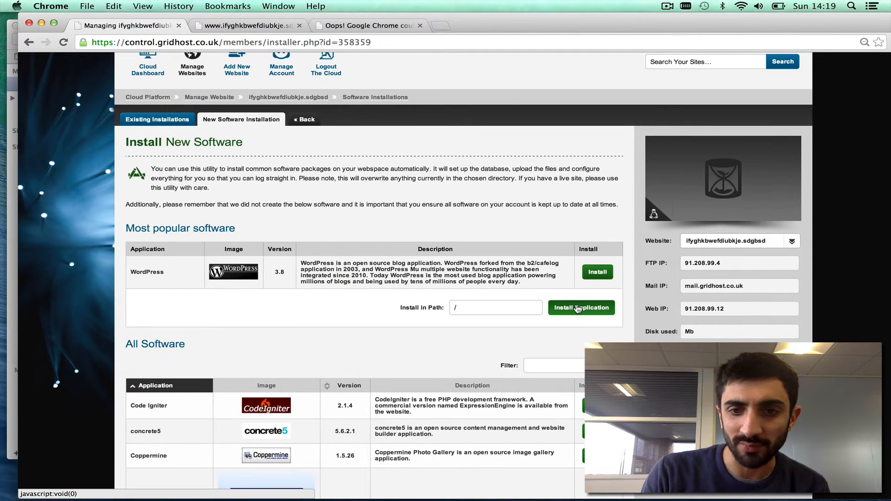
left_click(580, 307)
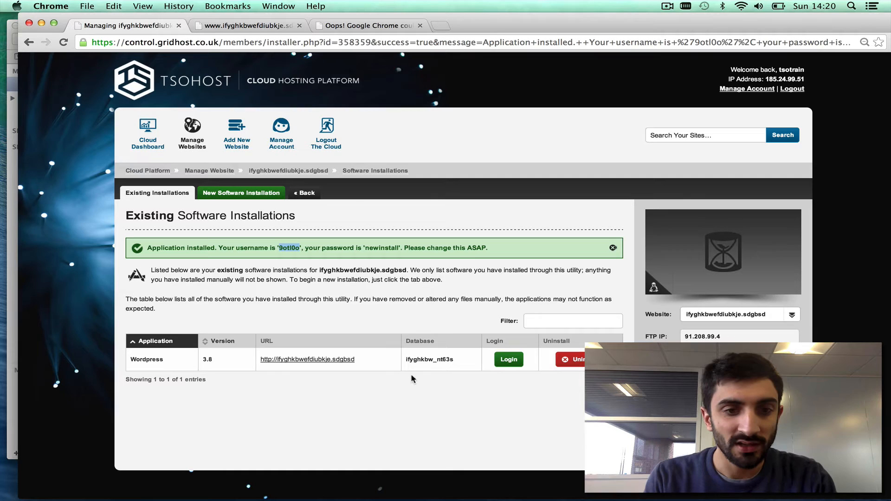
left_click(341, 359)
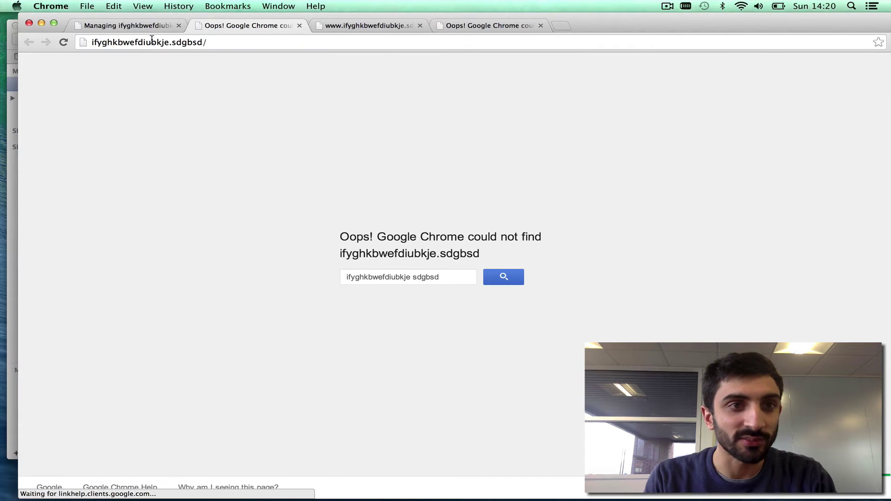
left_click(152, 42)
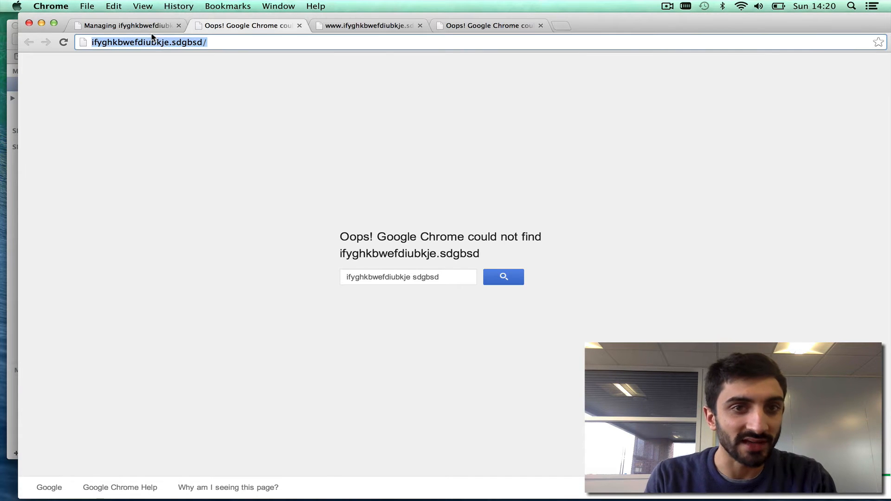
left_click(126, 25)
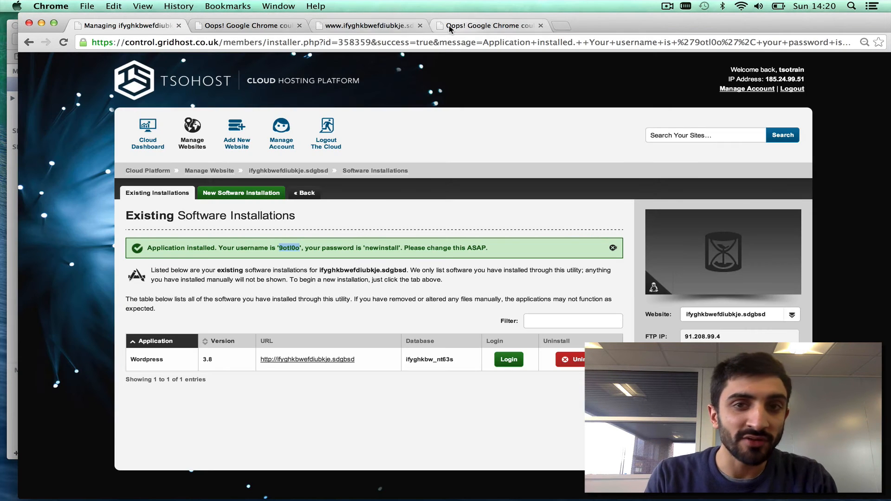
left_click(362, 25)
left_click(348, 42)
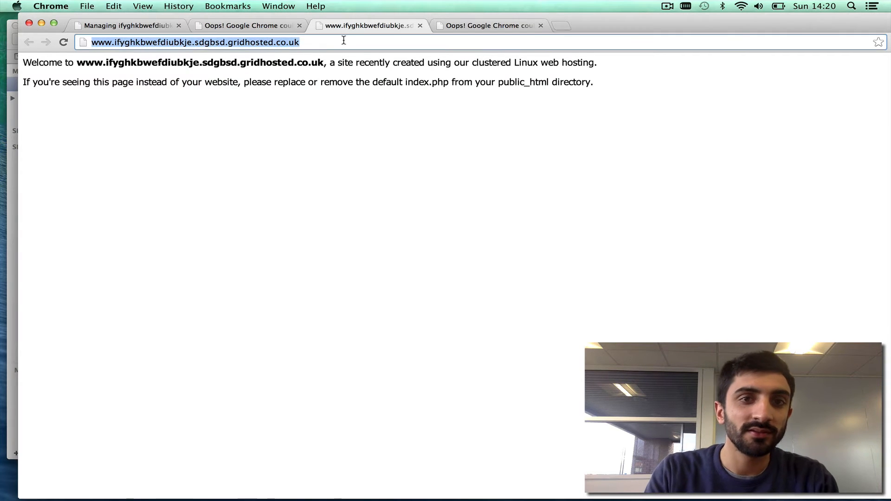
key("Return")
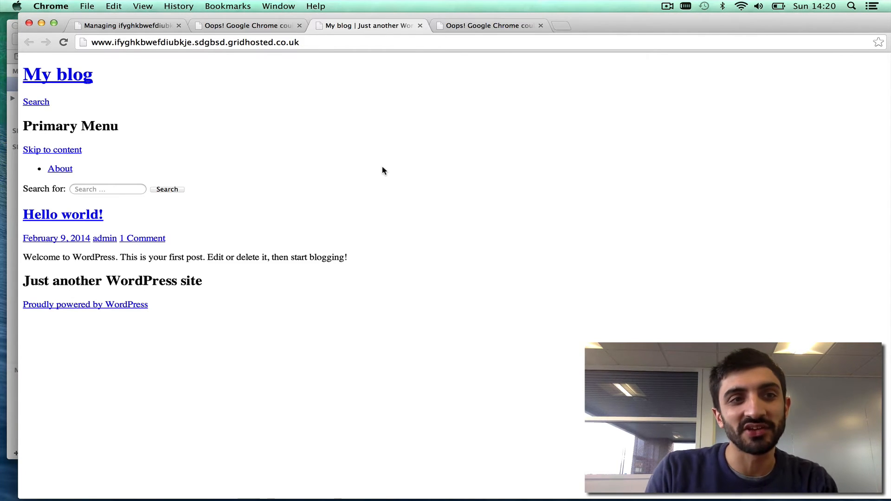
right_click(382, 166)
left_click(432, 241)
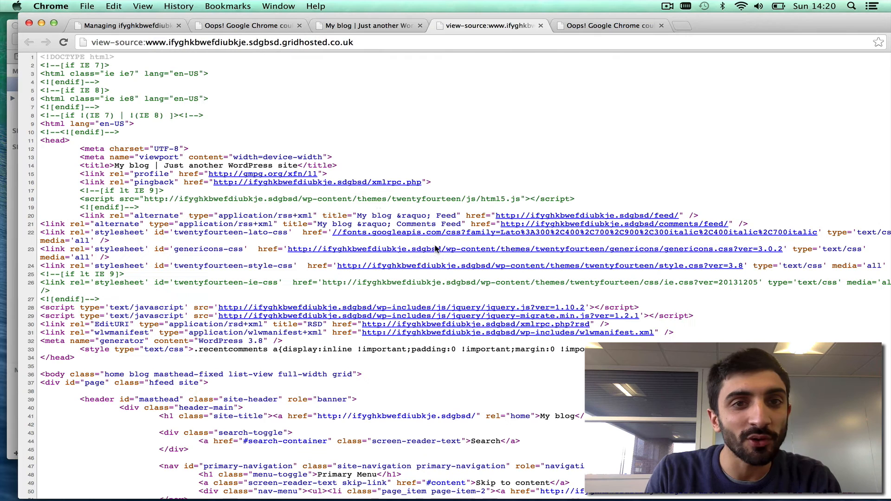
scroll(394, 212, "down", 1)
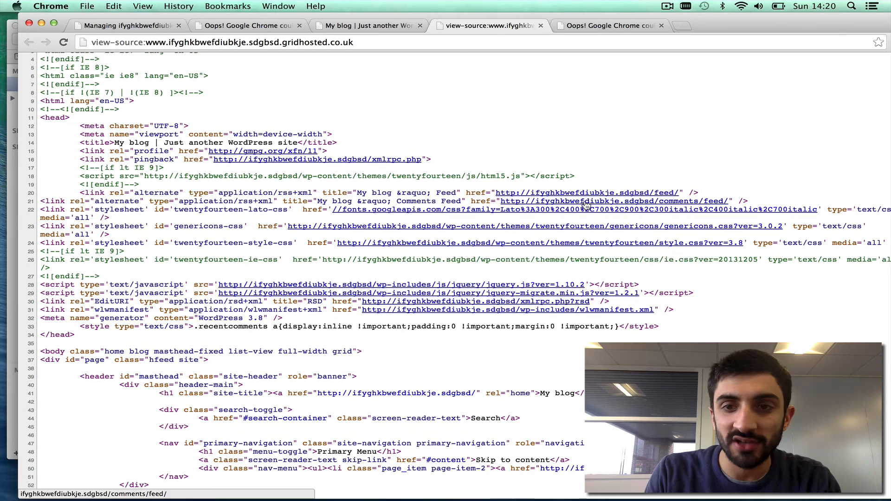
scroll(587, 206, "down", 3)
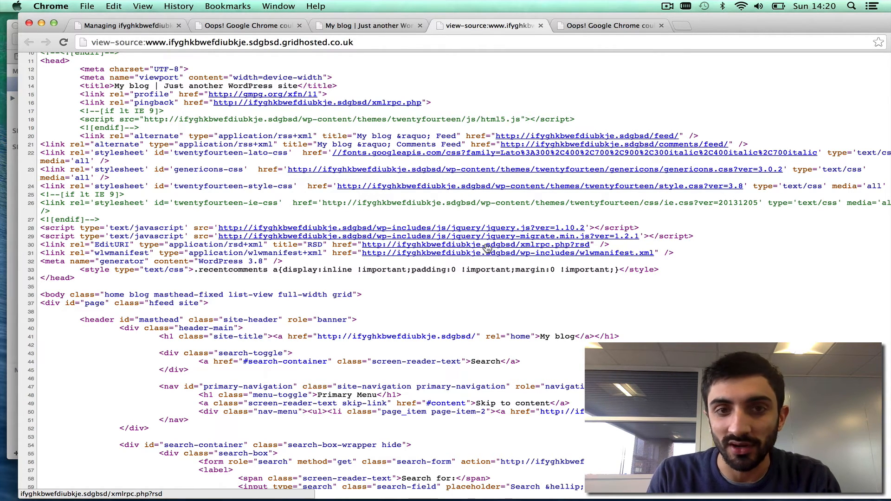
Reach the Wordpress Preview options under the domain's Website Preview settings
left_click(129, 26)
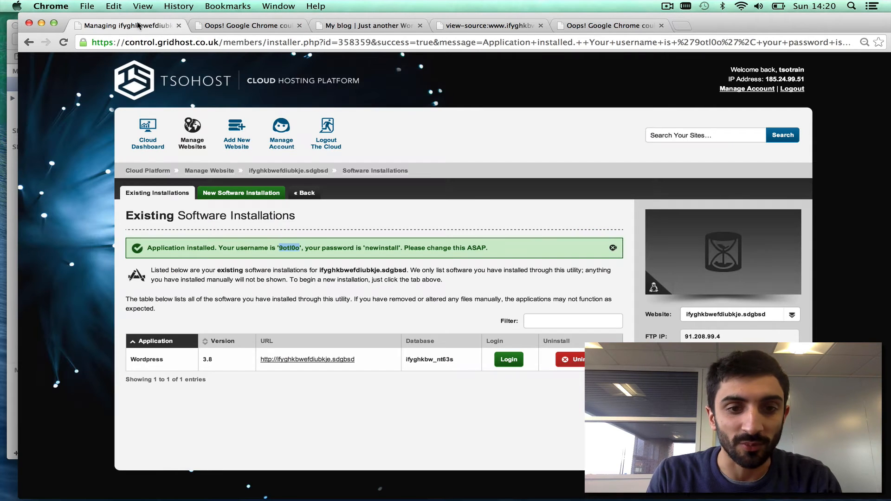
left_click(292, 170)
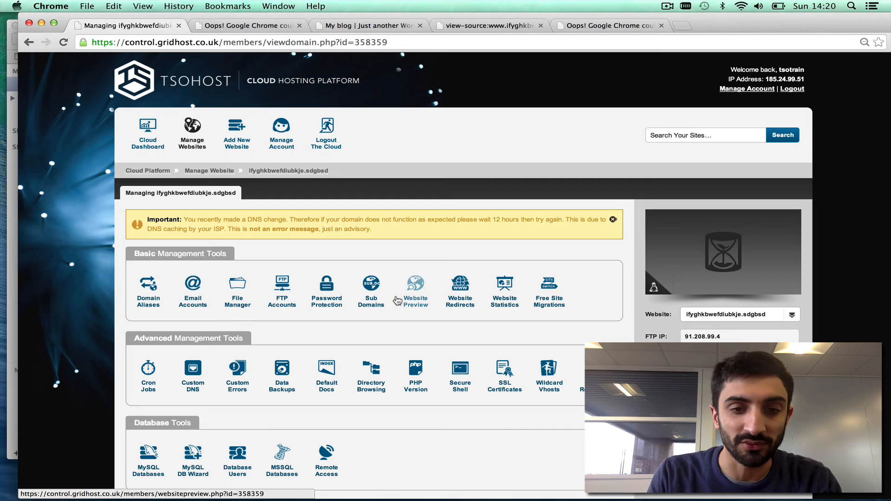
left_click(416, 295)
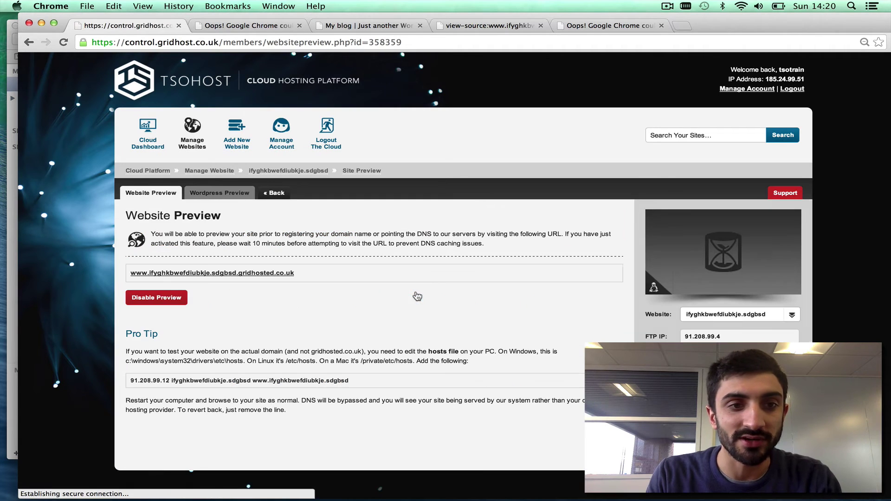
left_click(219, 193)
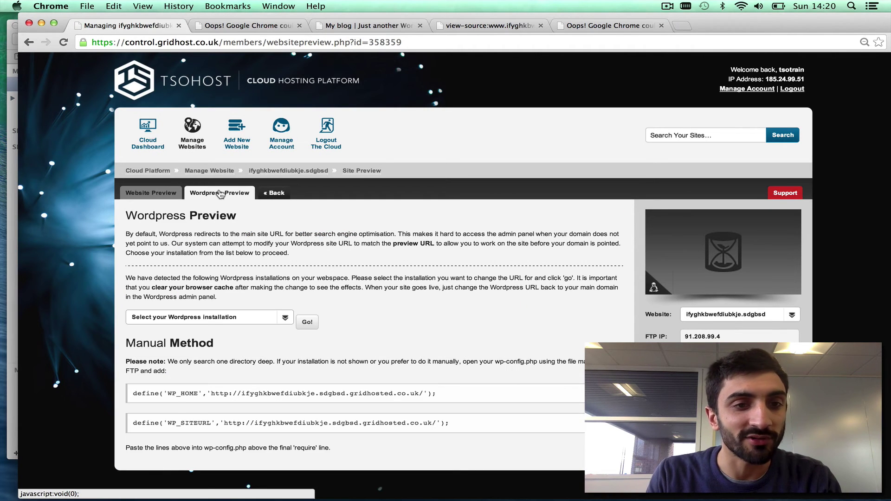
Apply the gridhosted preview URL to the '/' WordPress installation and load the preview blog
left_click(226, 319)
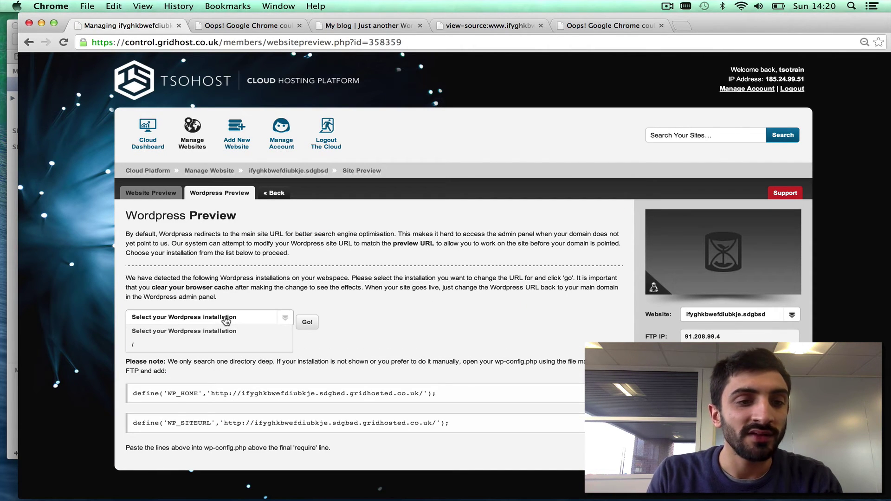
left_click(208, 345)
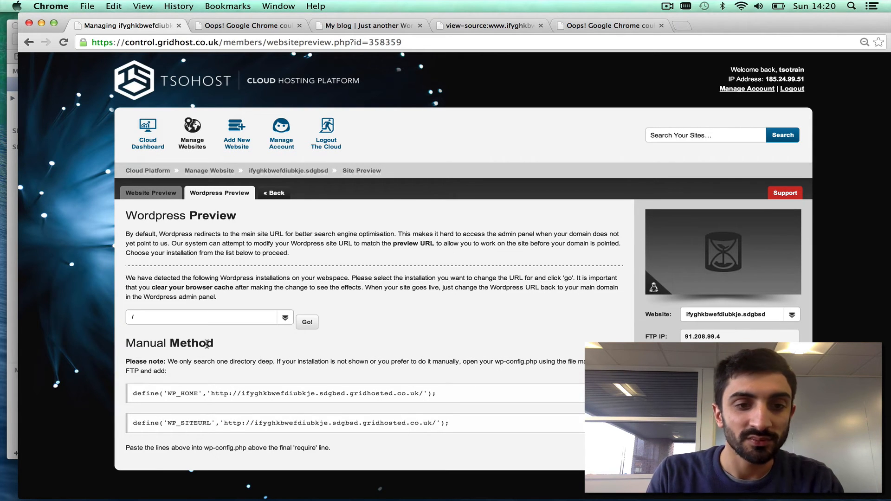
left_click(307, 324)
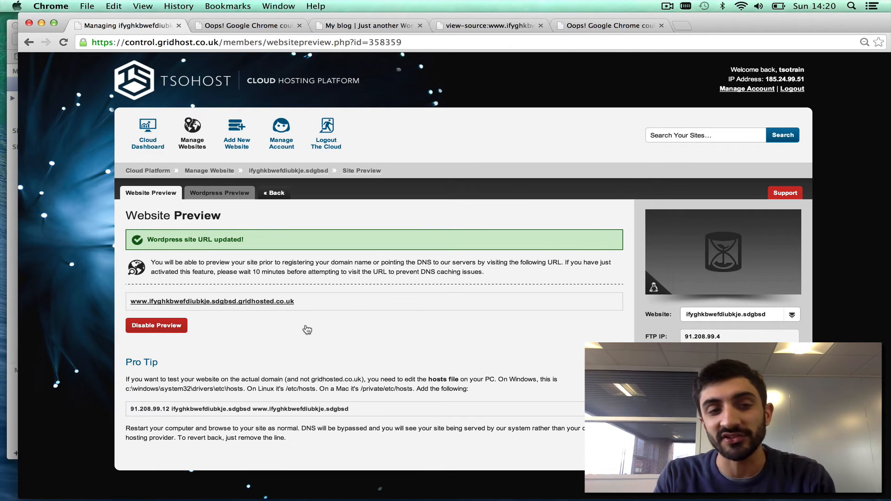
left_click(281, 302)
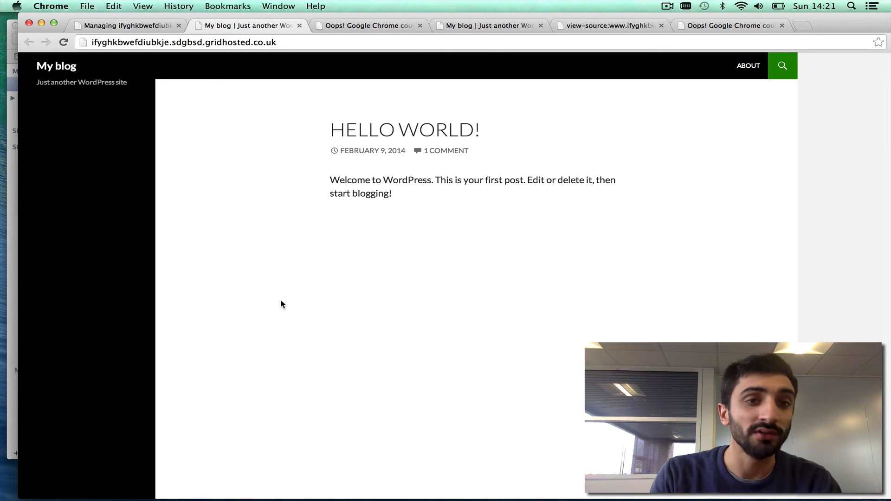
View the preview blog's page source to confirm gridhosted asset links, then return to the blog
right_click(375, 279)
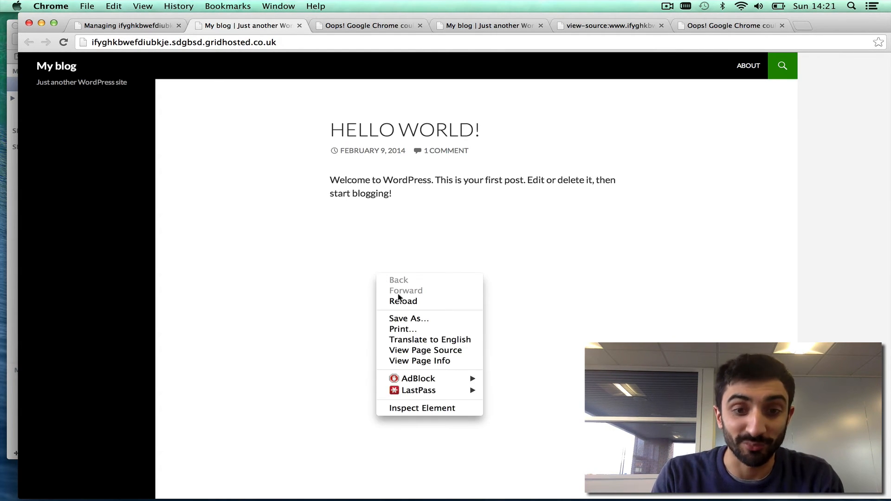
left_click(424, 351)
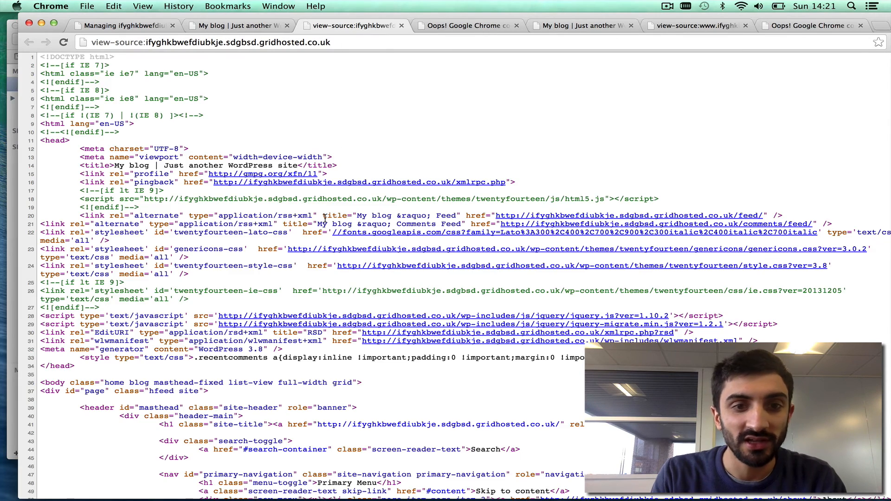
scroll(321, 223, "down", 3)
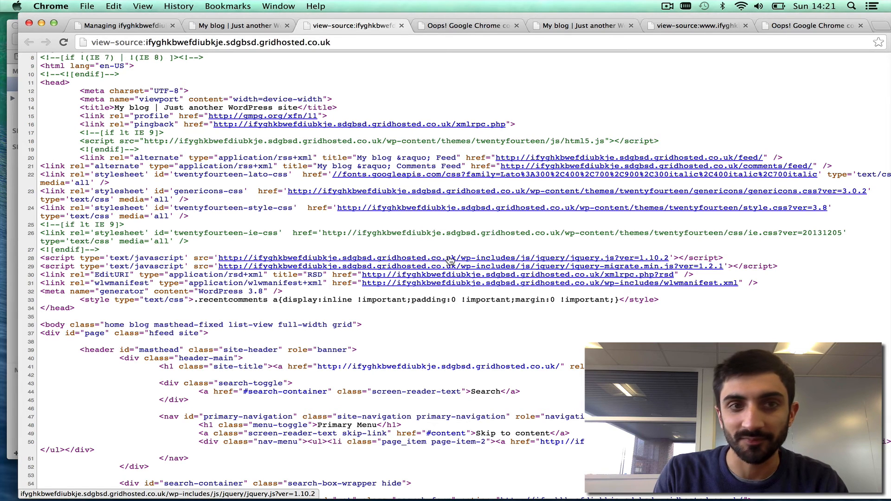
left_click(236, 26)
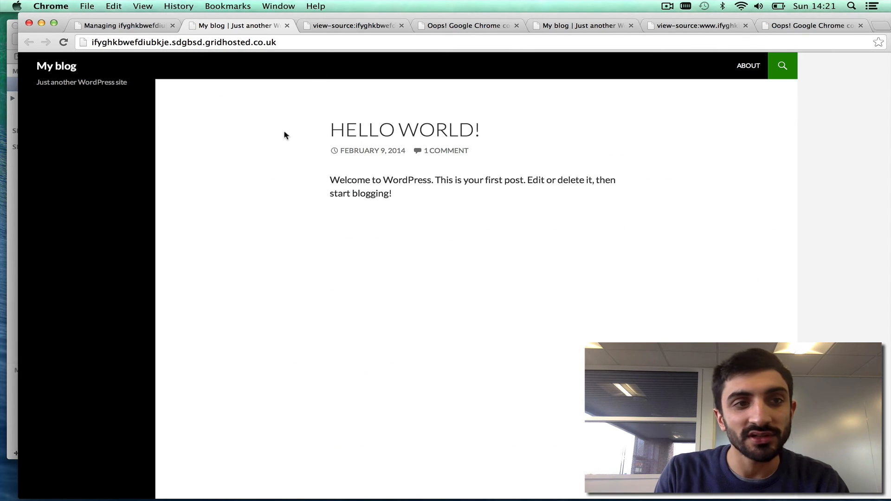
Load /wp-admin on the preview address and log in with the installer's username and password
left_click(320, 42)
key("Right")
type("/wp")
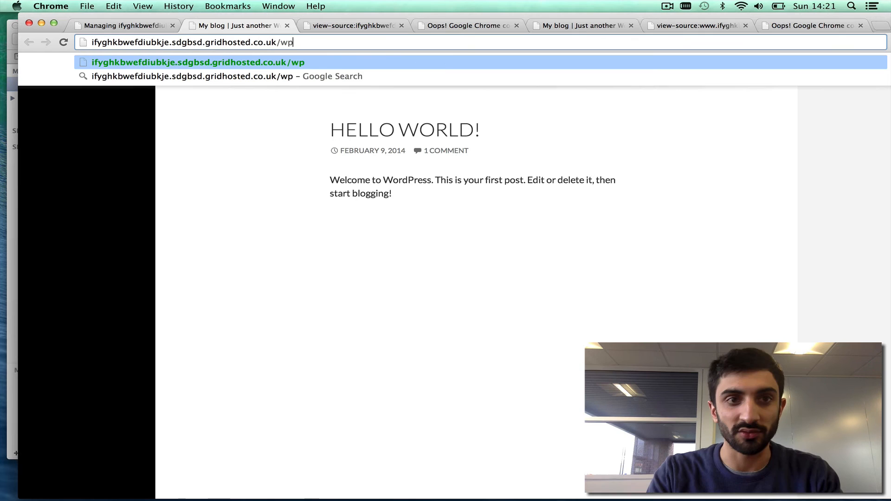
type("-admin")
key("Return")
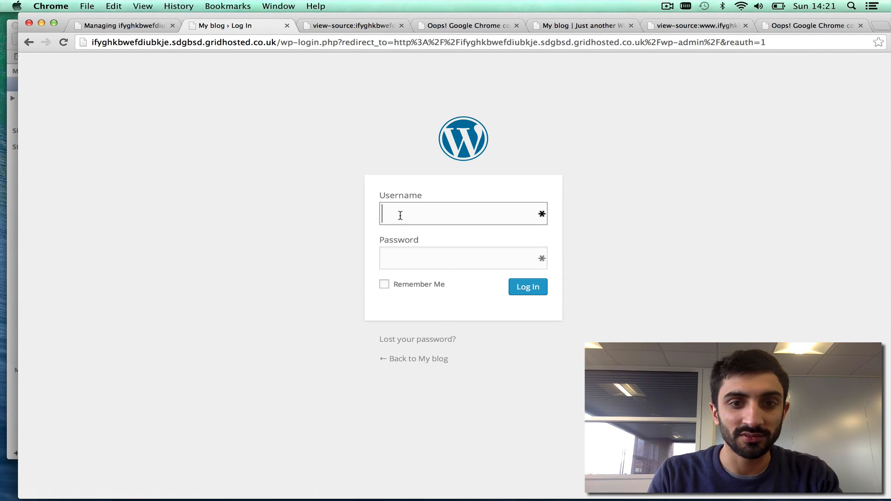
key("super+v")
key("Tab")
key("Return")
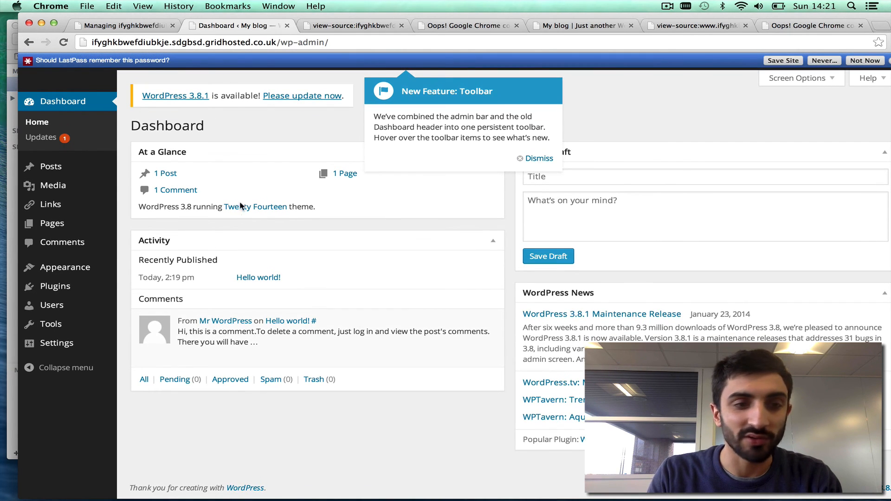
In General Settings, strip .gridhosted.co.uk and the trailing slash from both WordPress and Site Address
left_click(56, 343)
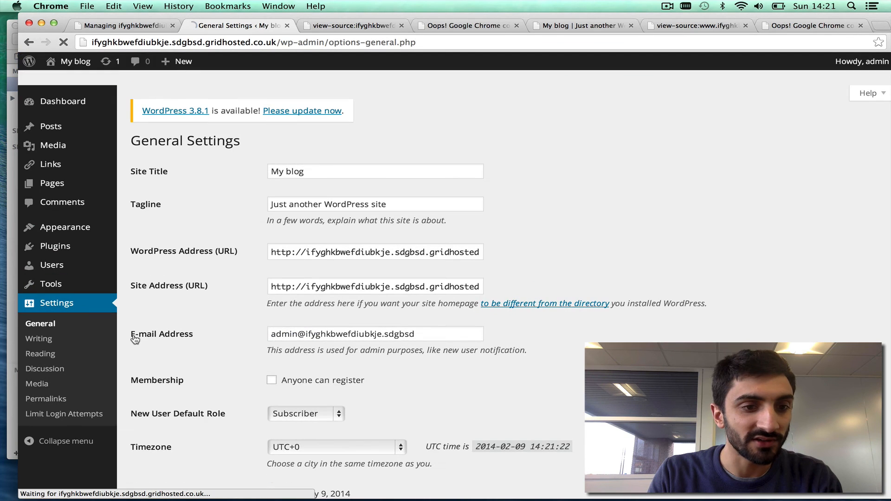
left_click(420, 252)
left_click_drag(426, 252, 481, 252)
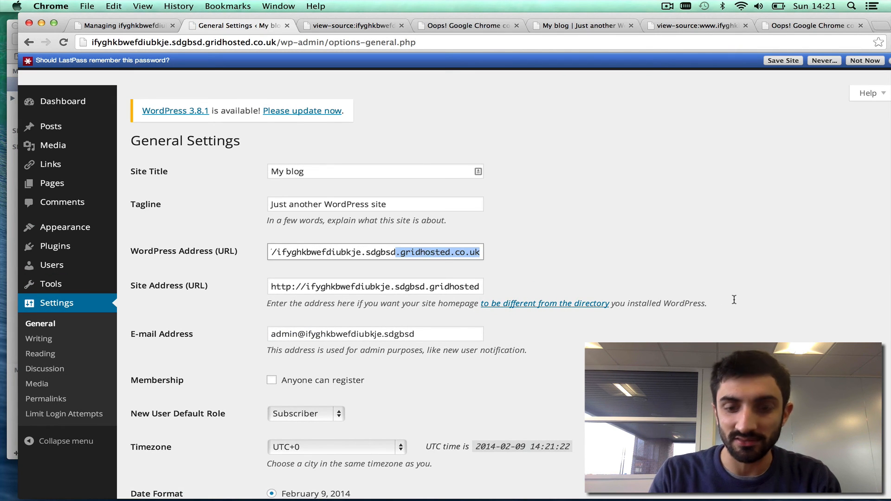
key("BackSpace")
left_click_drag(425, 286, 648, 296)
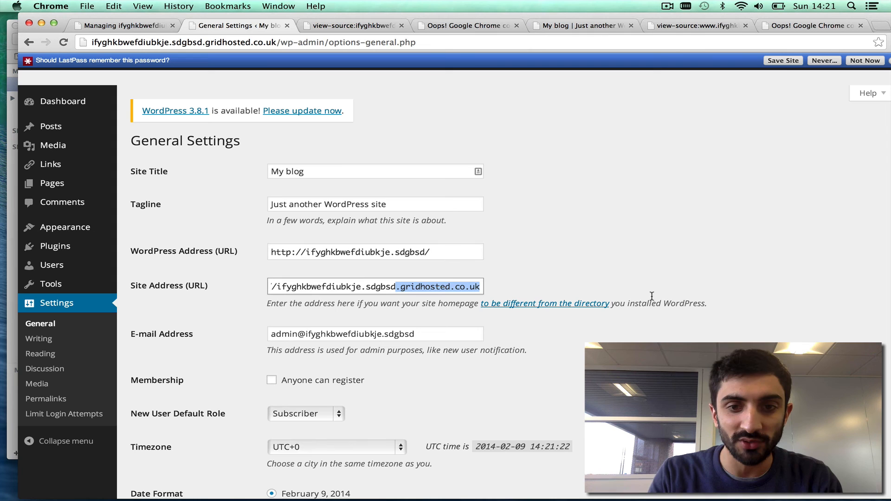
key("BackSpace")
left_click(460, 252)
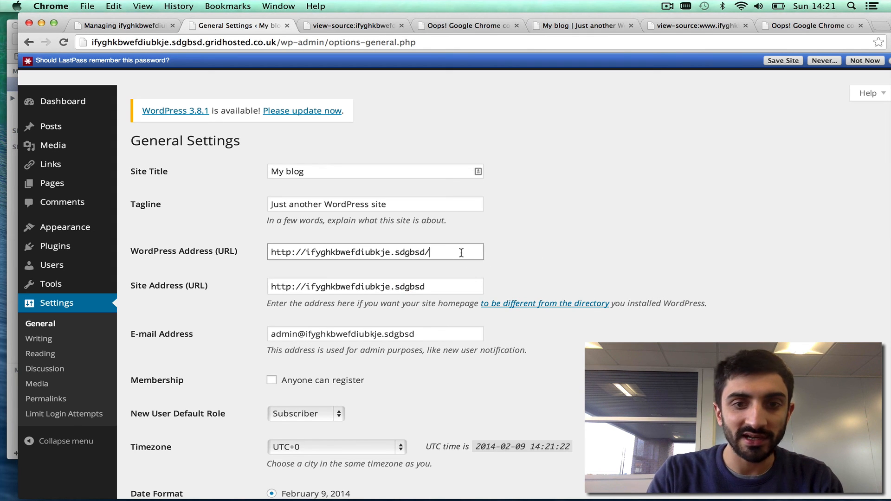
key("BackSpace")
scroll(390, 313, "down", 10)
Save the reverted plain sdgbsd addresses, leaving the browser unable to find the domain
left_click(162, 440)
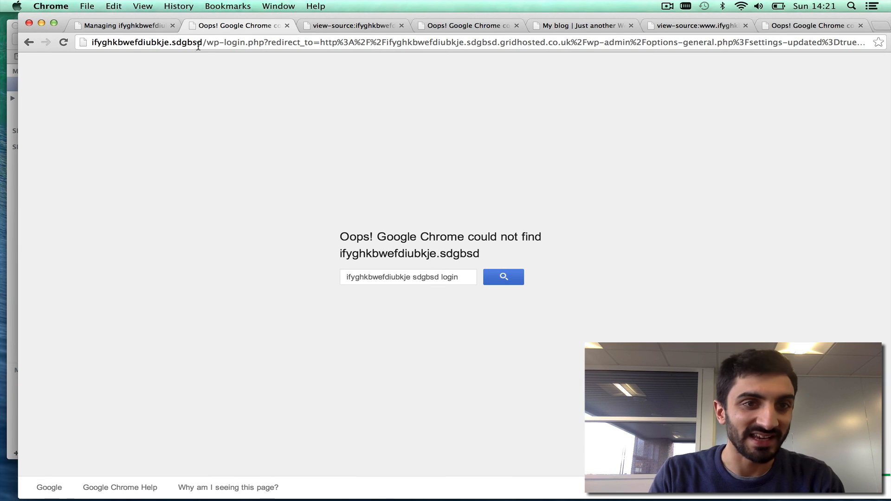
left_click_drag(205, 43, 689, 47)
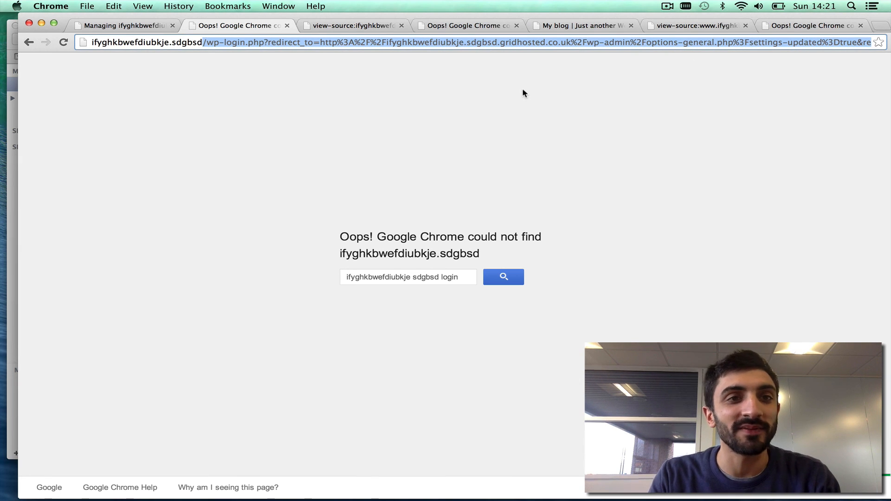